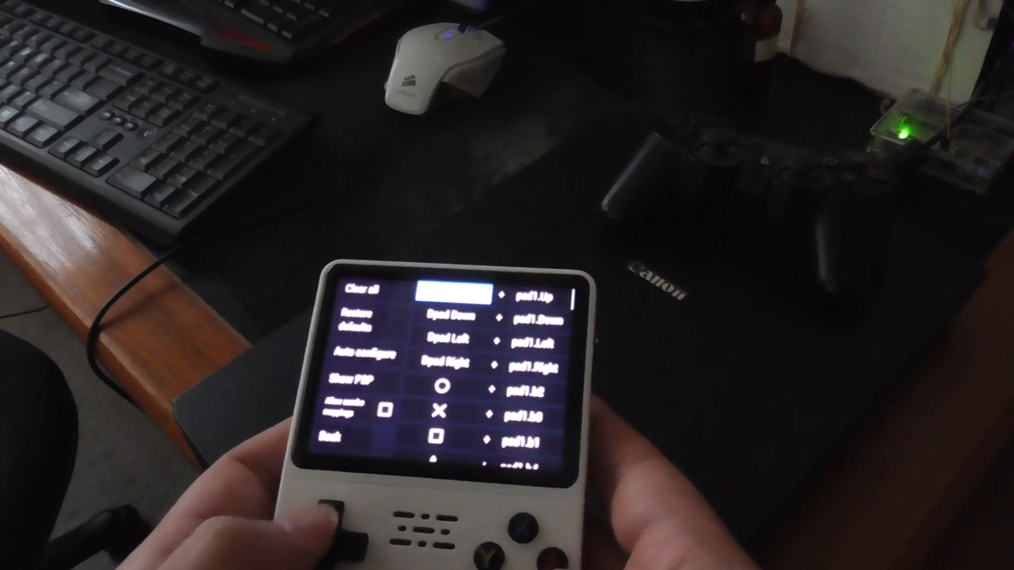
Begin assigning a new button for the Dpad direction entry in Control mapping.
key("Up")
Remap the Dpad Down, Dpad Left and Dpad Right entries to their R36S buttons.
key("Return")
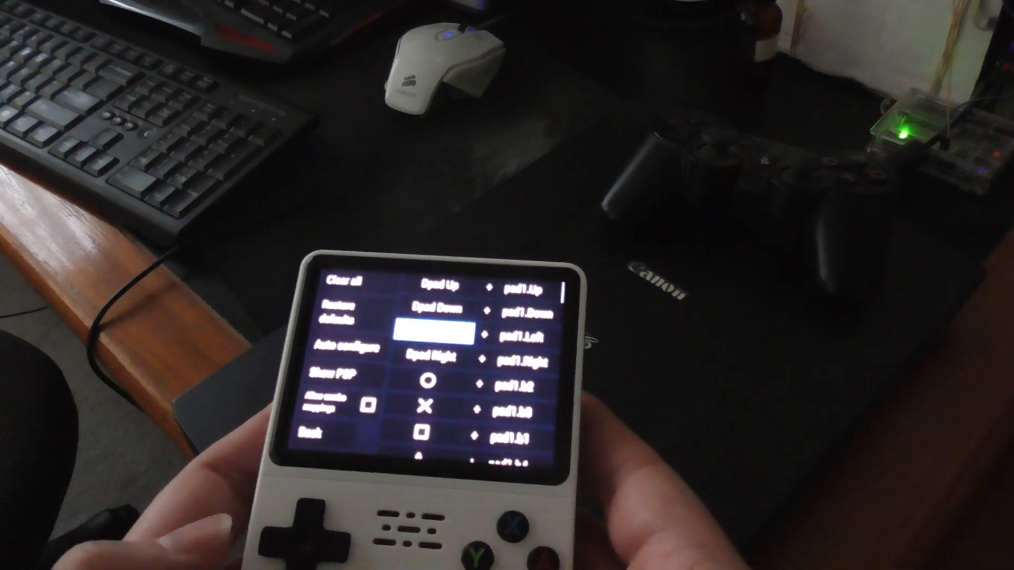
key("Return")
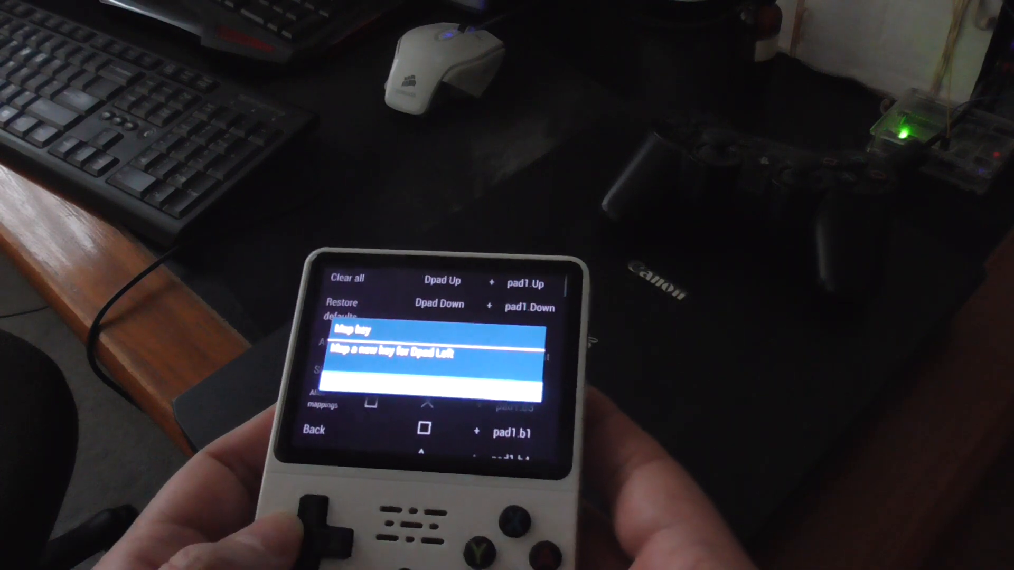
key("Return")
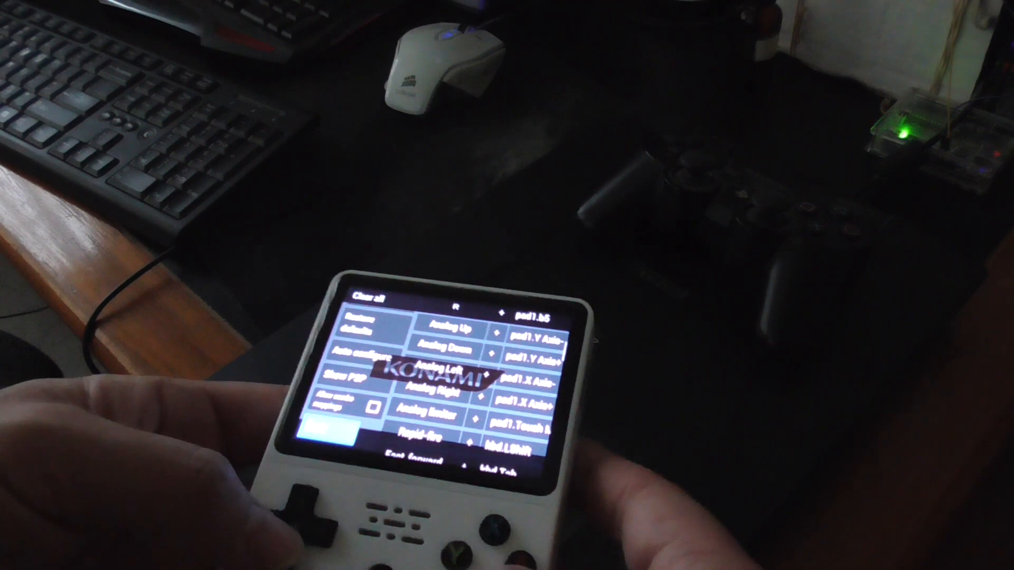
Close the Control mapping list, returning to the Controls settings page.
key("Escape")
Move through the Controls settings and back out to the pause menu.
key("Up")
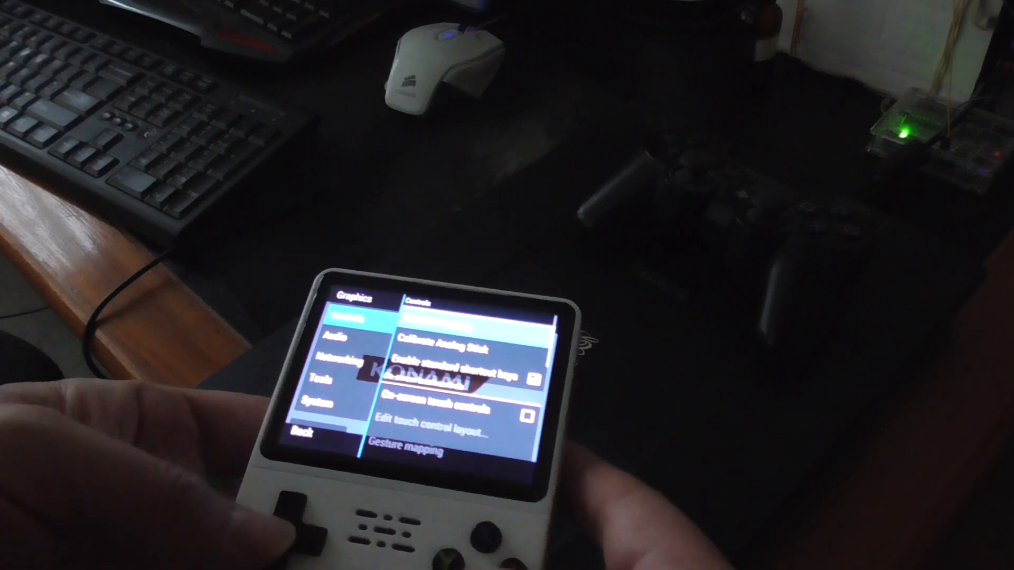
key("Up")
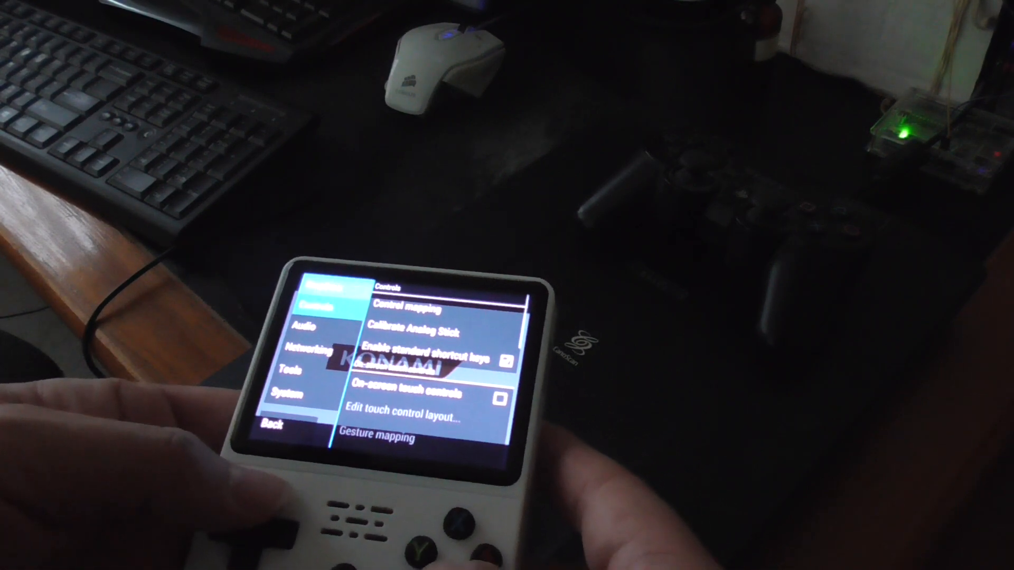
key("Down")
key("Down")
key("Down")
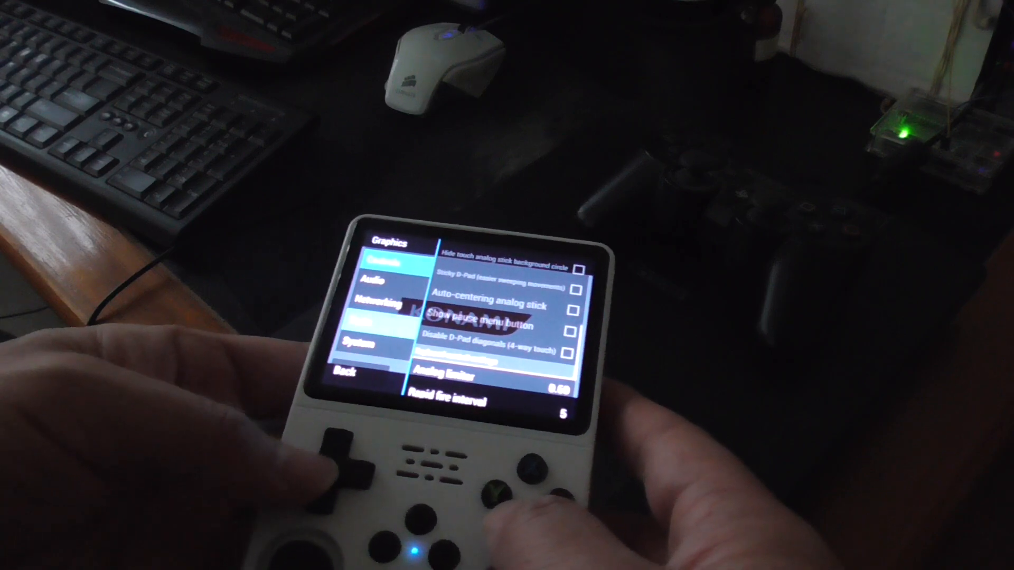
key("Escape")
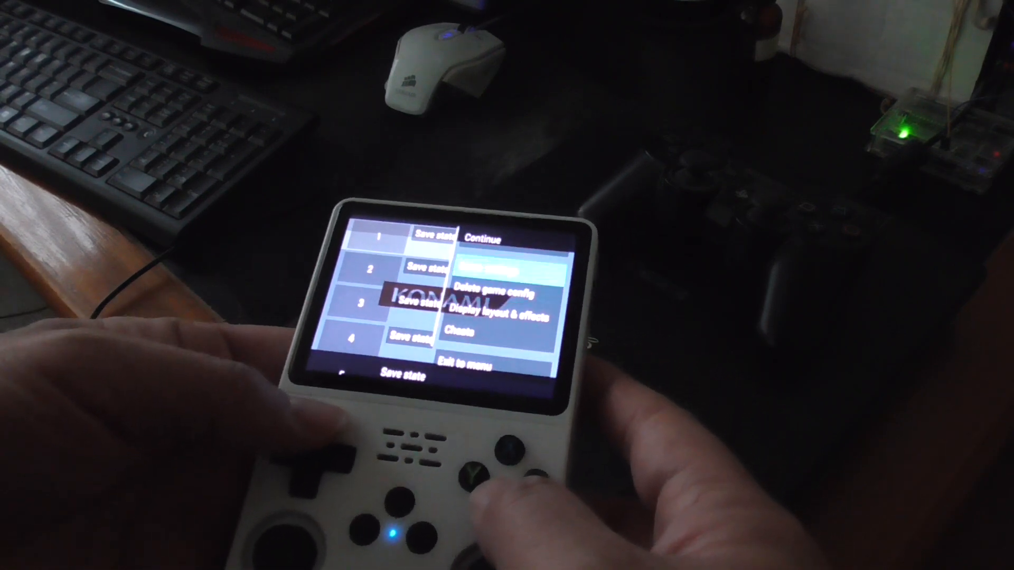
Choose Continue so the game resumes on its KONAMI logo screen.
key("Return")
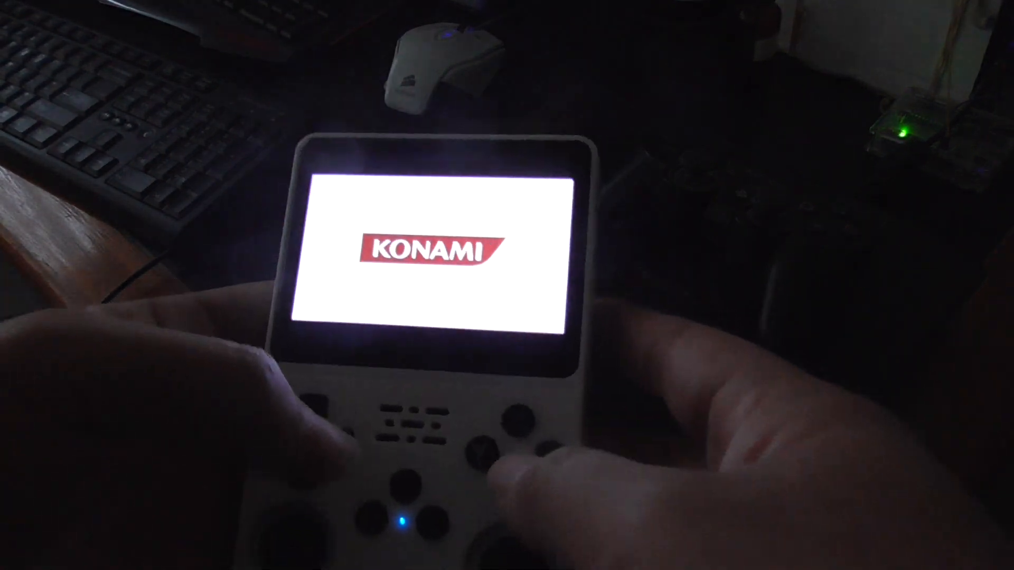